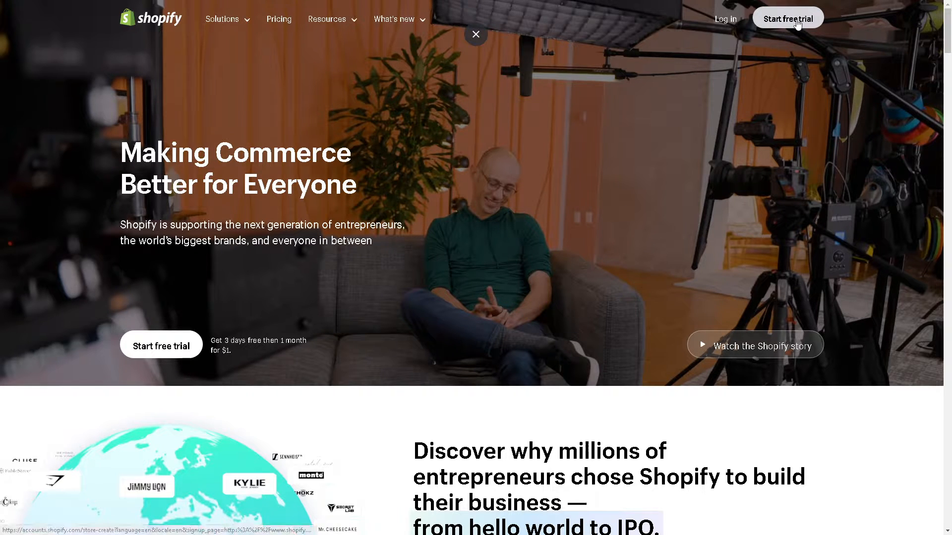
# Step: Start the free trial sign-up on the Shopify website
pyautogui.click(791, 19)
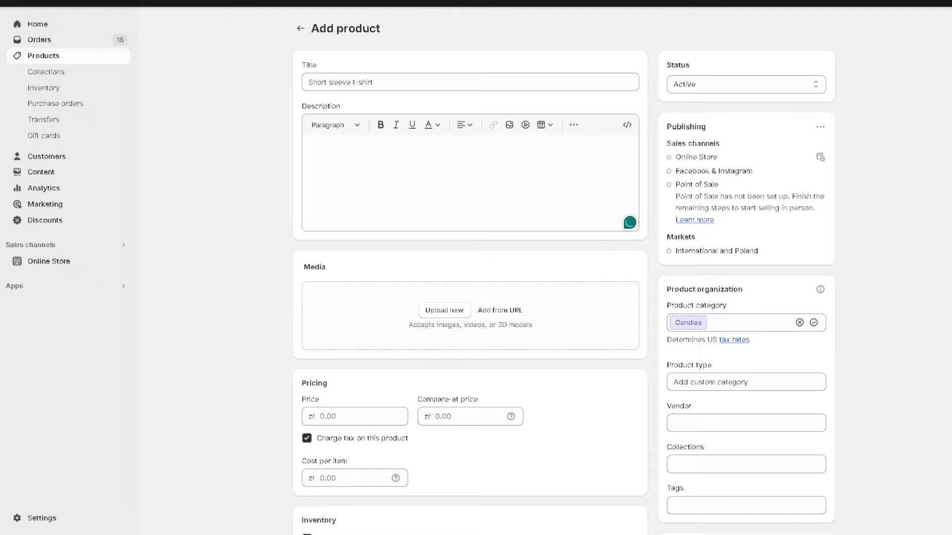
# Step: Title the new product "canva templates" and describe it as "how to sell canva templates on shopify"
pyautogui.click(392, 80)
pyautogui.write('canva templates')
pyautogui.click(400, 175)
pyautogui.write('how to sell canva templates on shopify')
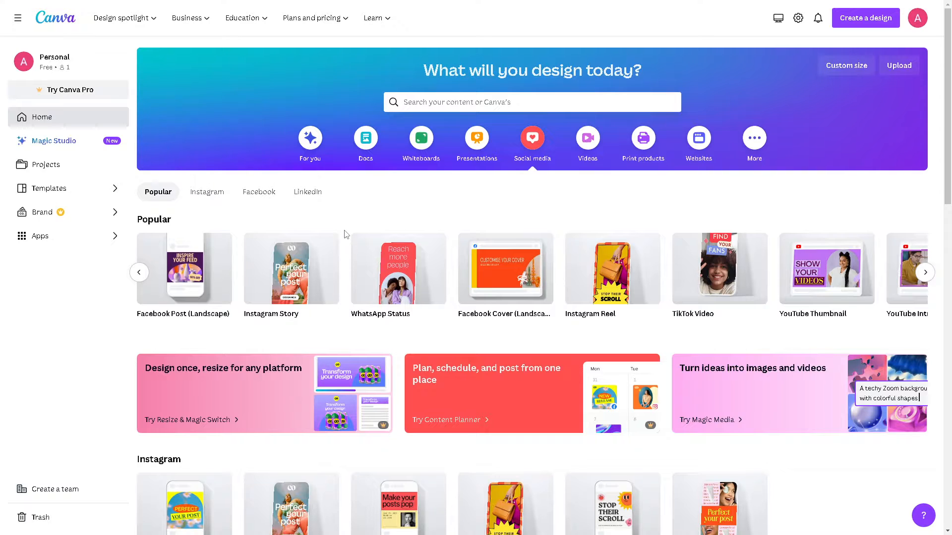
# Step: In Canva, look through the popular social media formats and create a blank YouTube Thumbnail design
pyautogui.click(141, 273)
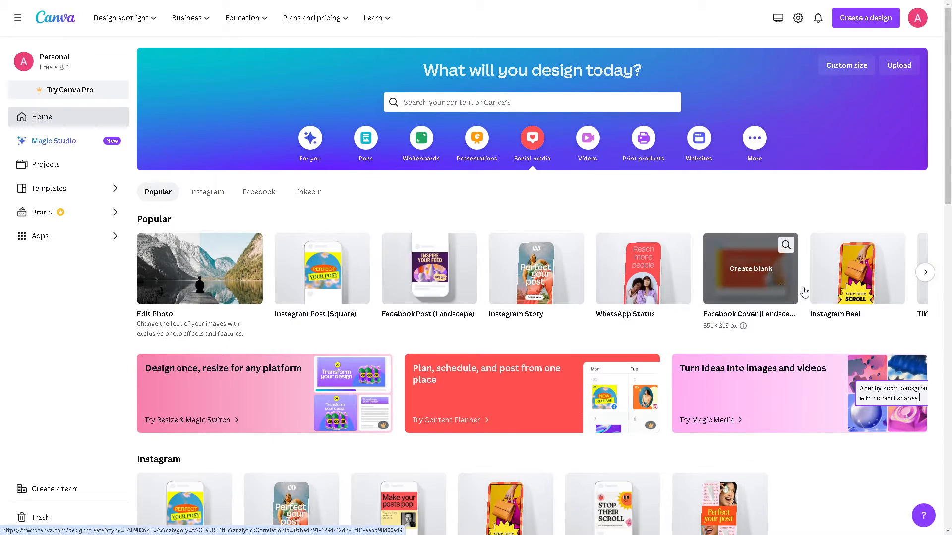
pyautogui.click(925, 272)
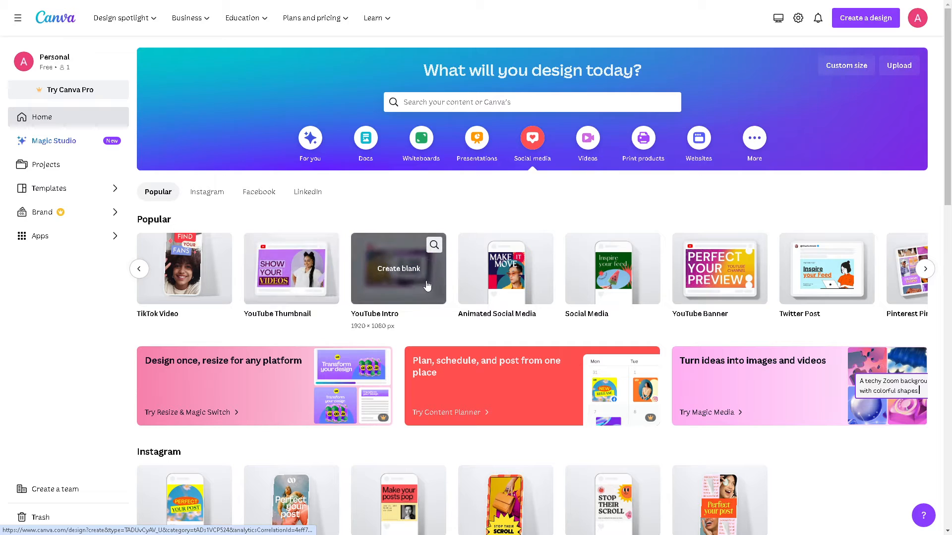
pyautogui.click(925, 268)
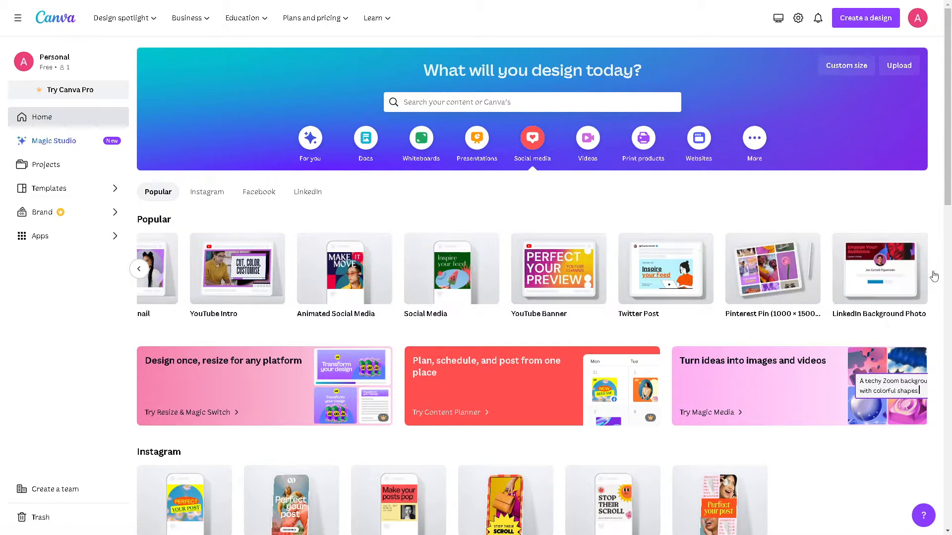
pyautogui.click(139, 270)
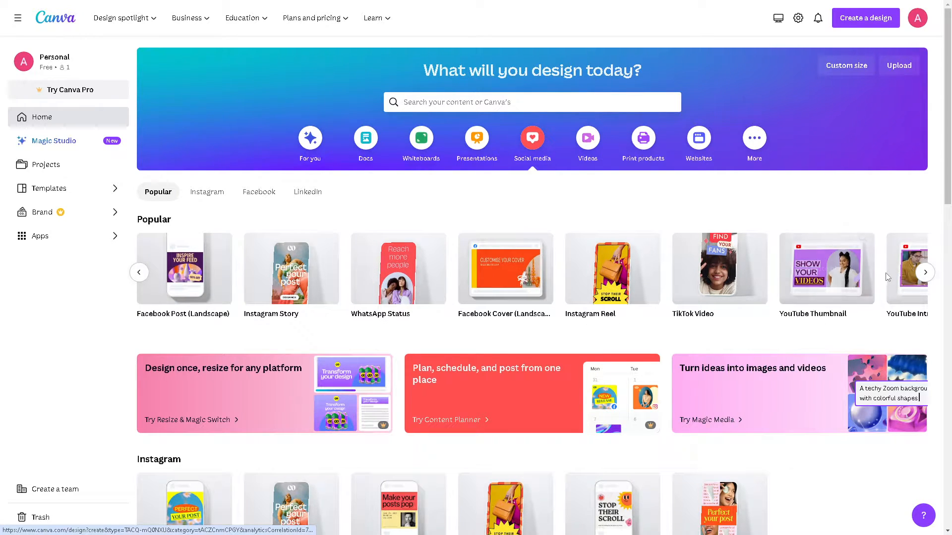
pyautogui.click(825, 270)
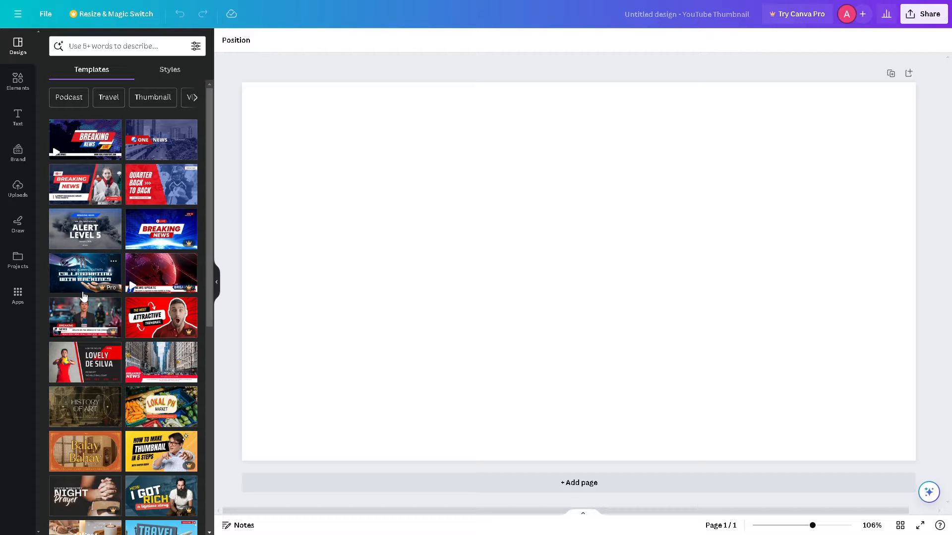
# Step: Skim the suggested templates, collapse them, and paste the copied "How to sell Canva templates" Shopify image onto the blank page
pyautogui.scroll(-2, 84, 296)
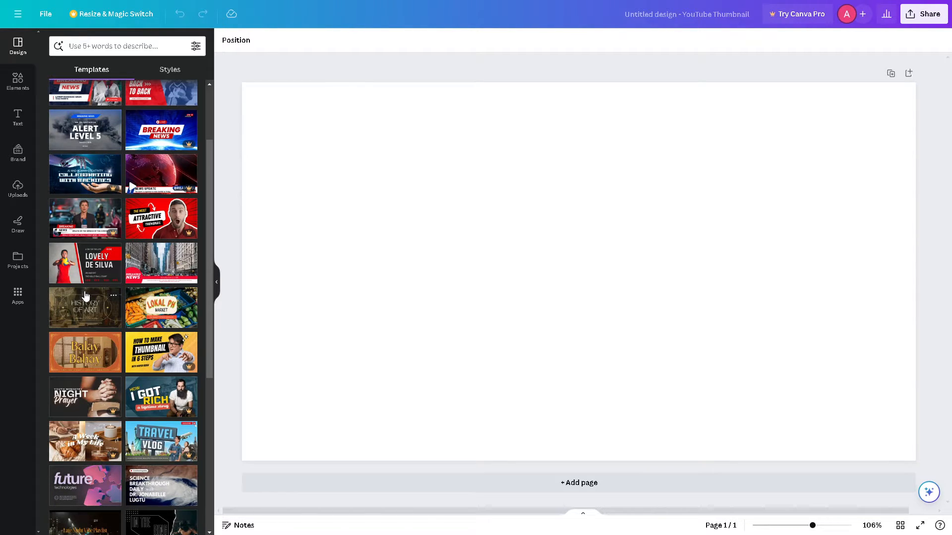
pyautogui.scroll(-1, 87, 300)
pyautogui.click(216, 282)
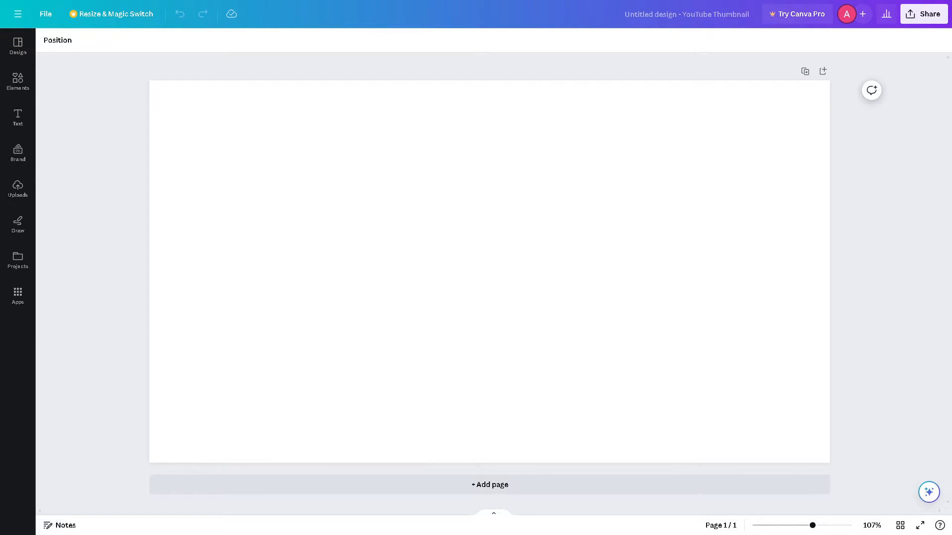
pyautogui.hotkey('ctrl', 'v')
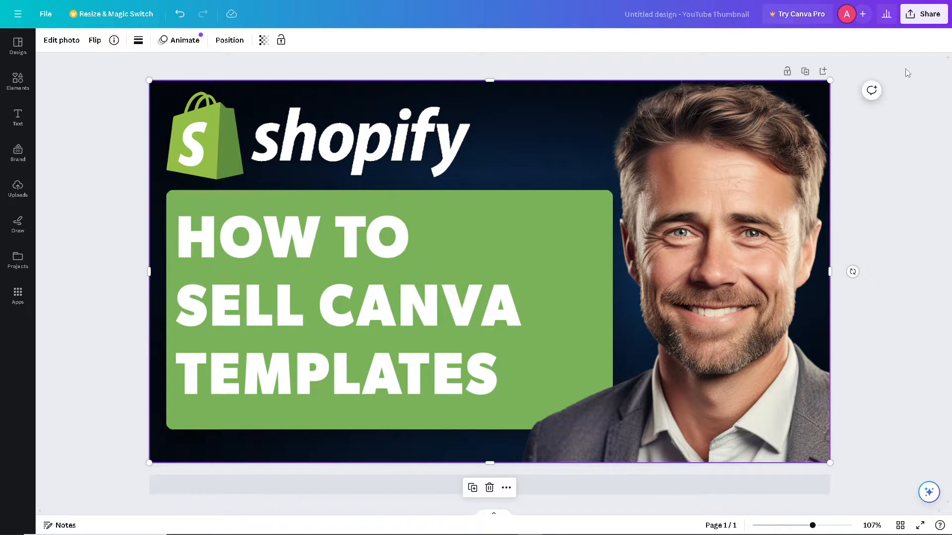
# Step: Share the design with anyone with the link, keep the Can edit permission, and copy the collaboration link
pyautogui.click(930, 24)
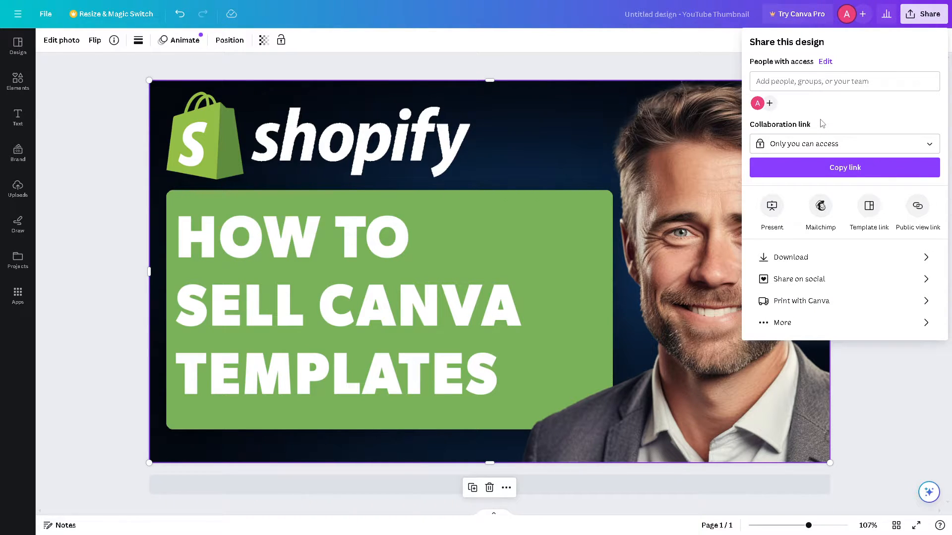
pyautogui.click(821, 148)
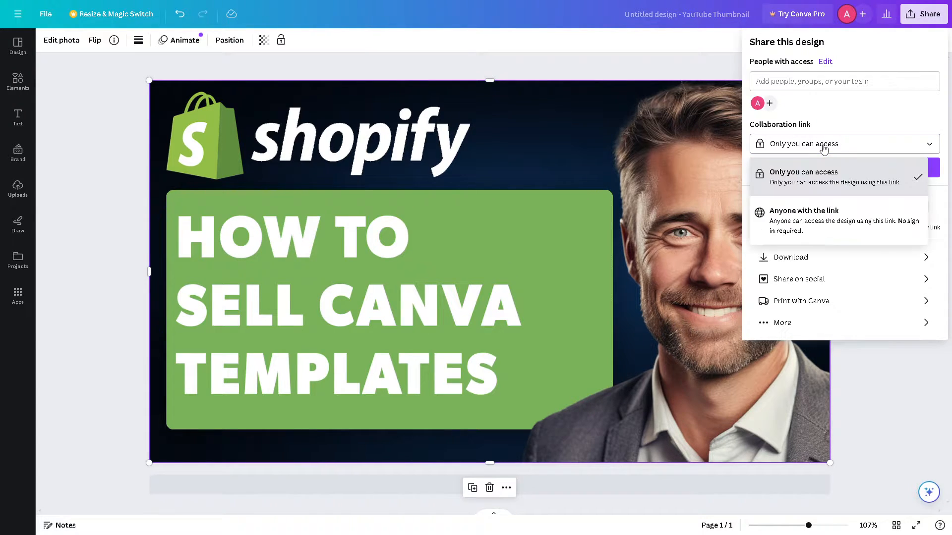
pyautogui.click(830, 219)
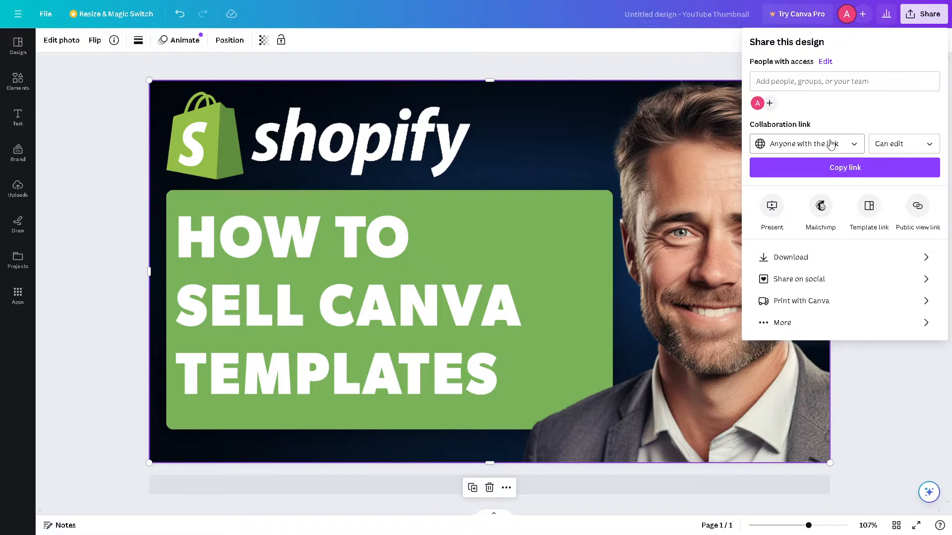
pyautogui.click(899, 144)
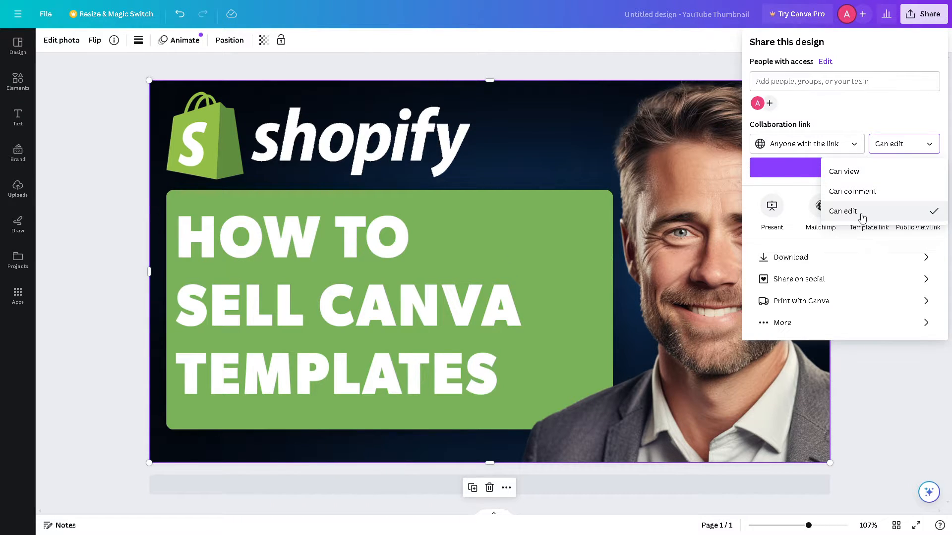
pyautogui.click(852, 112)
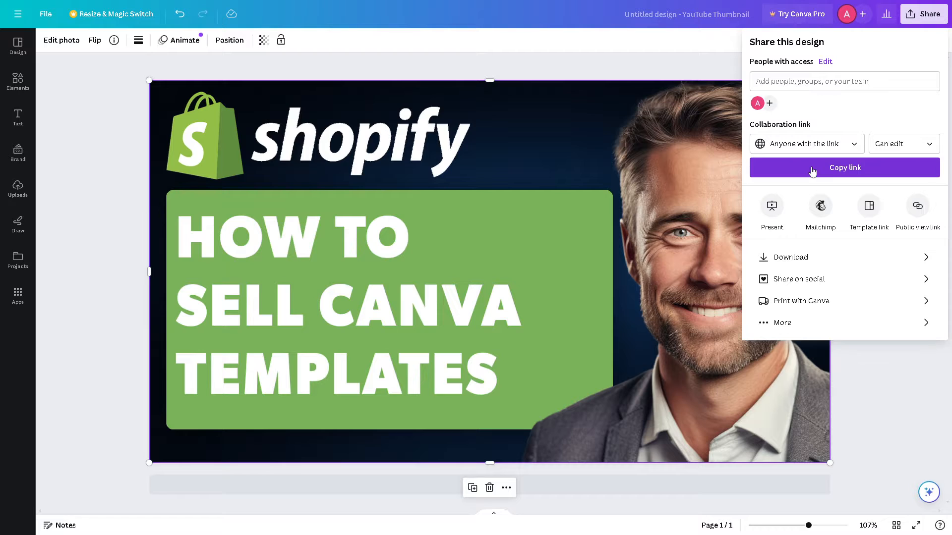
pyautogui.click(812, 172)
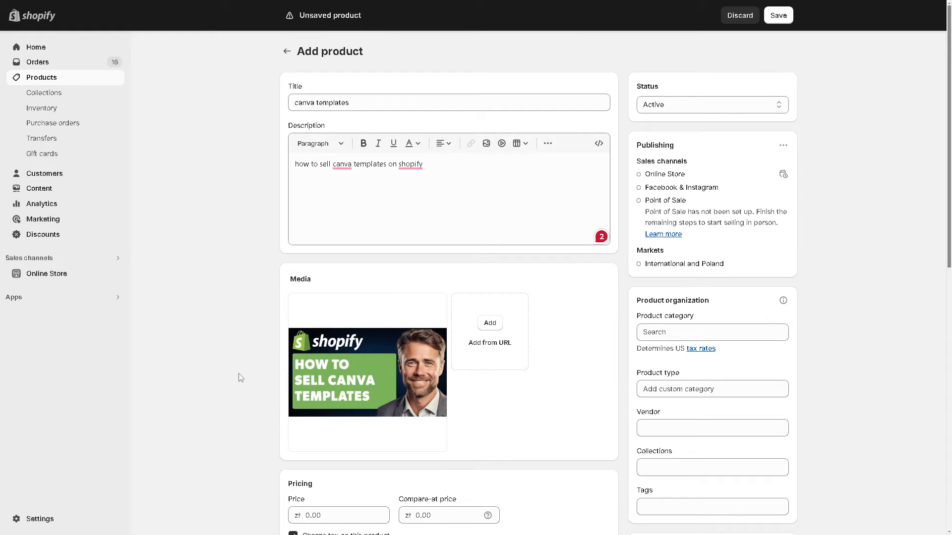
# Step: In Shopify, set the price of the canva templates product to 5 zł
pyautogui.scroll(-1, 238, 378)
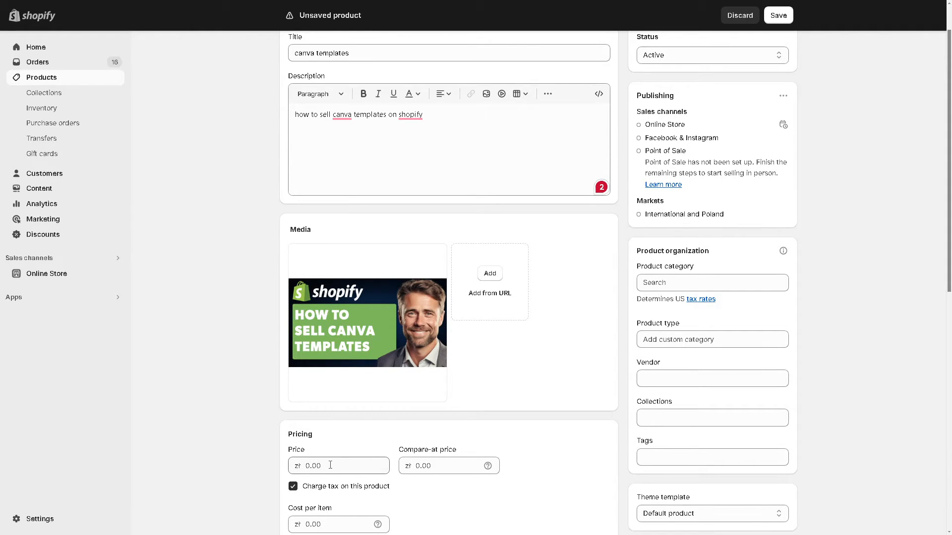
pyautogui.click(314, 468)
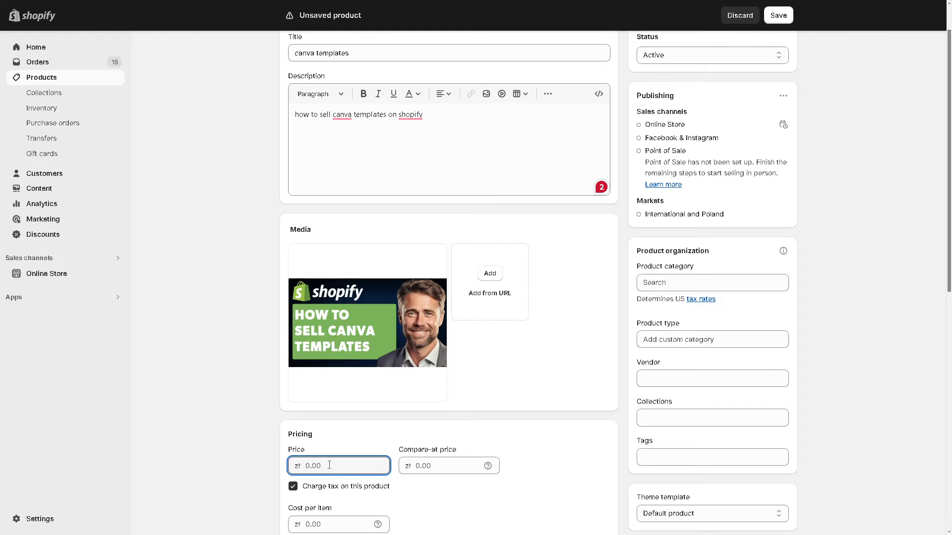
pyautogui.write('5')
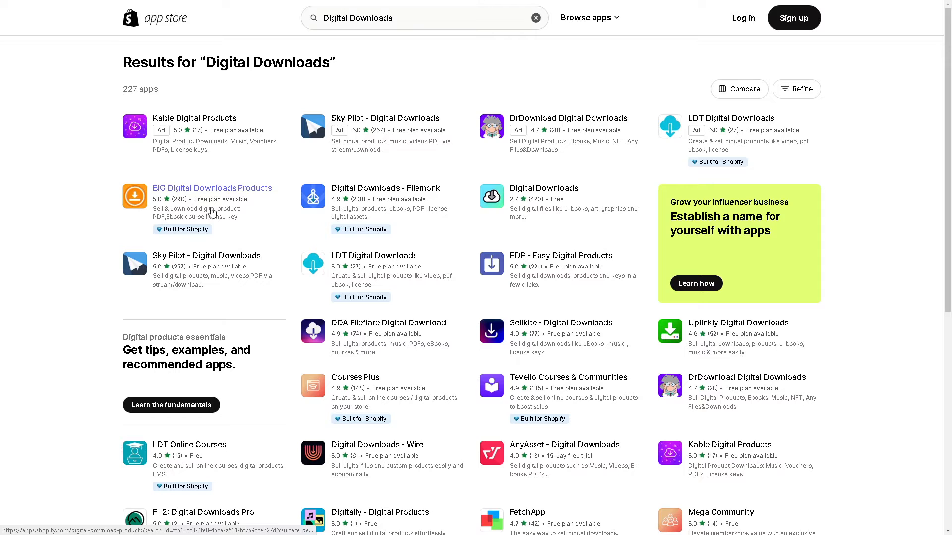
# Step: Open the demo store of the BIG Digital Downloads Products app and set the Instagram presets product's quantity to 2
pyautogui.click(189, 194)
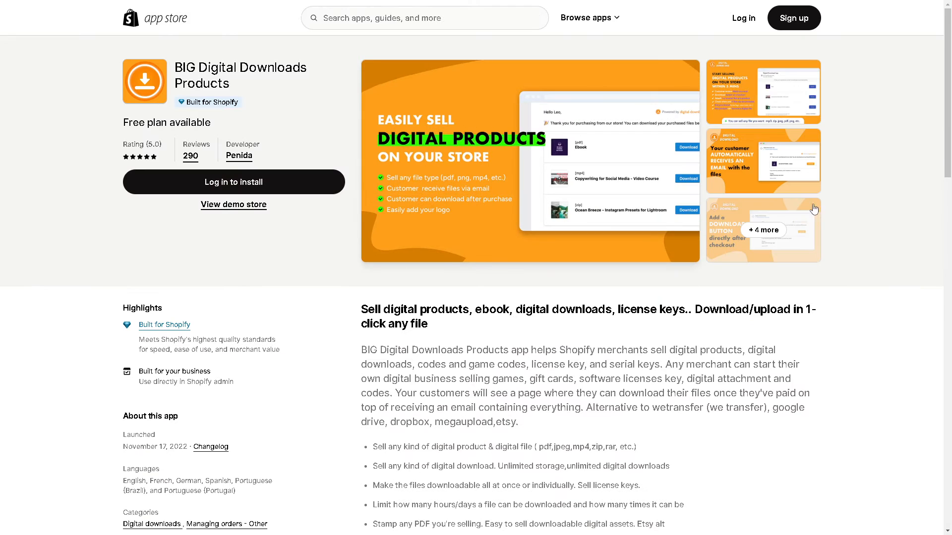
pyautogui.click(238, 206)
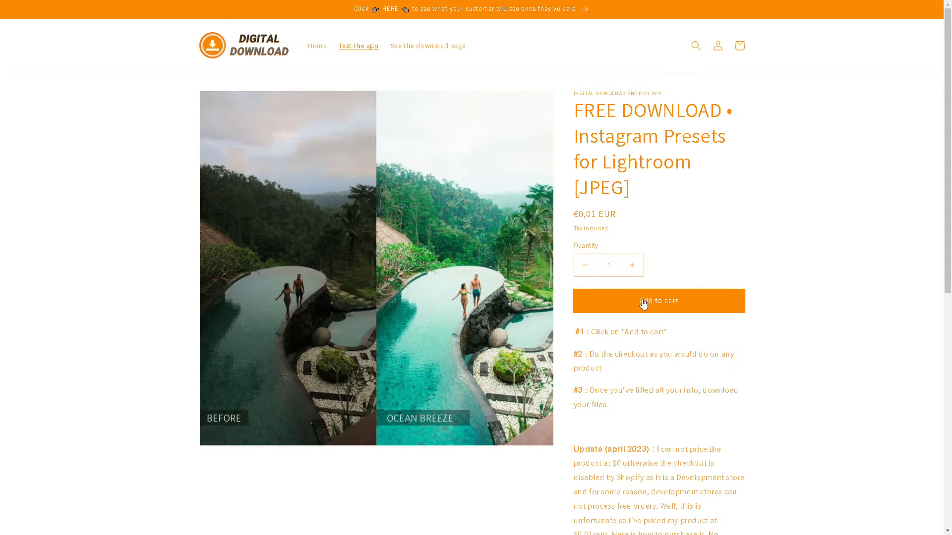
pyautogui.scroll(-2, 682, 312)
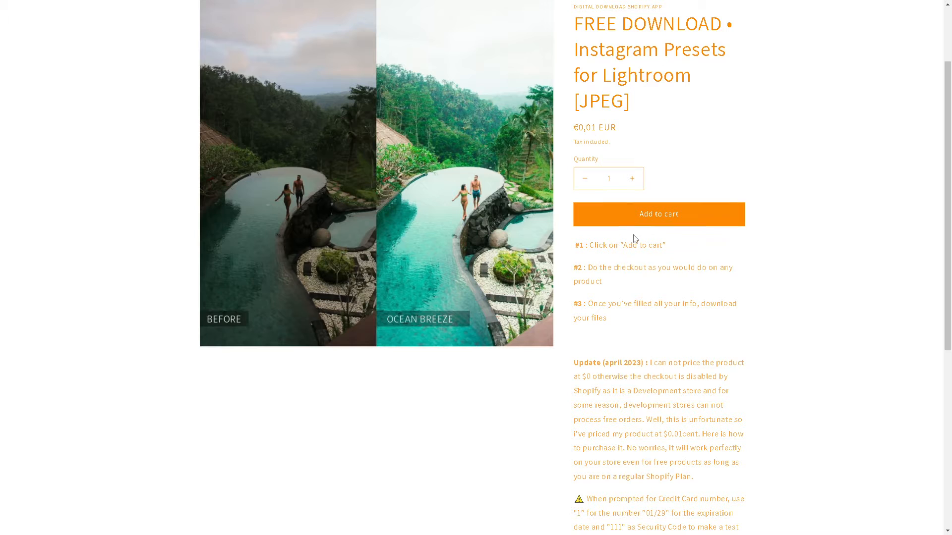
pyautogui.doubleClick(610, 178)
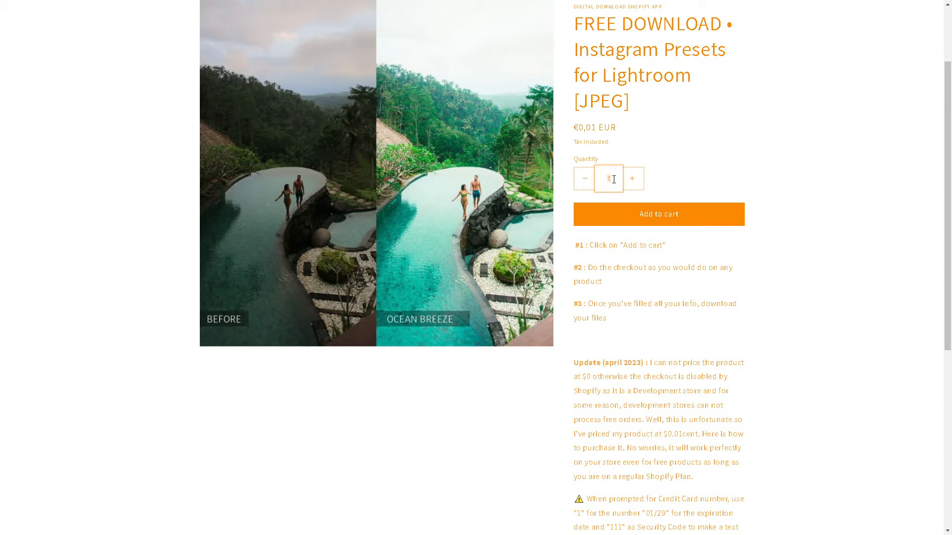
pyautogui.write('2')
# Step: Look through the demo product page, including its test payment instructions and related products
pyautogui.scroll(-3, 625, 270)
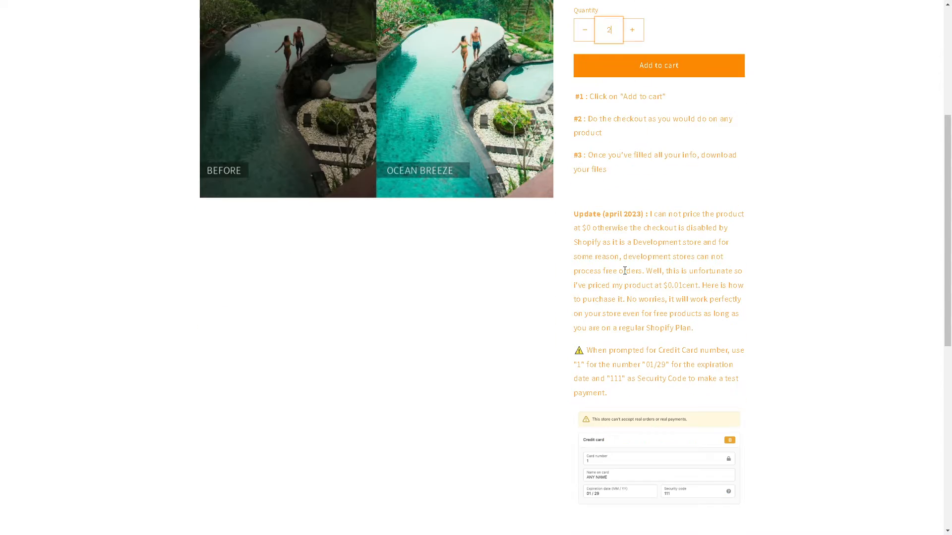
pyautogui.scroll(5, 624, 270)
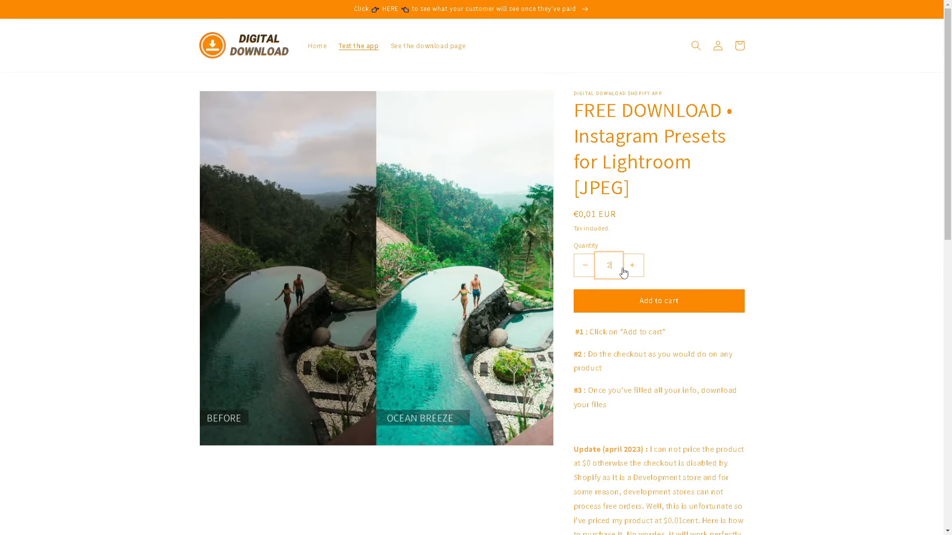
pyautogui.scroll(-10, 305, 314)
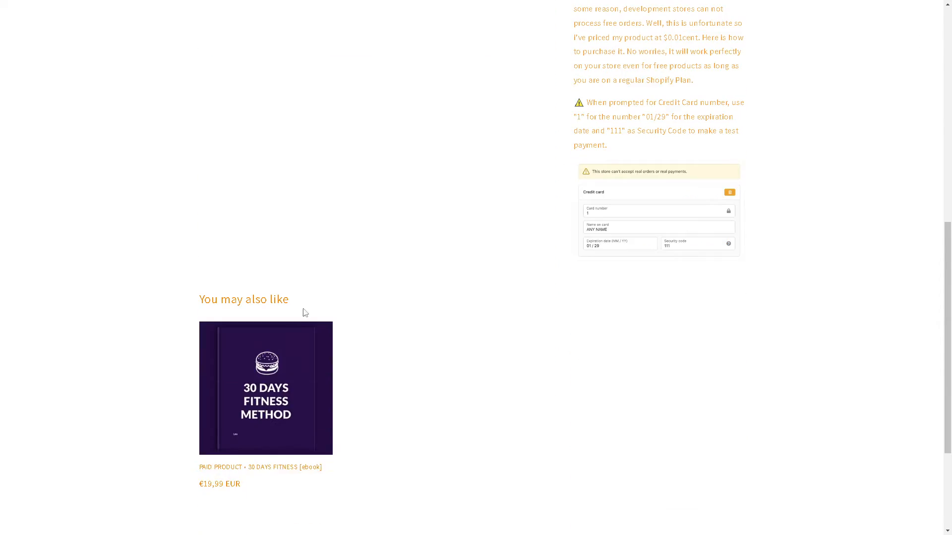
pyautogui.scroll(-3, 305, 313)
pyautogui.scroll(13, 265, 317)
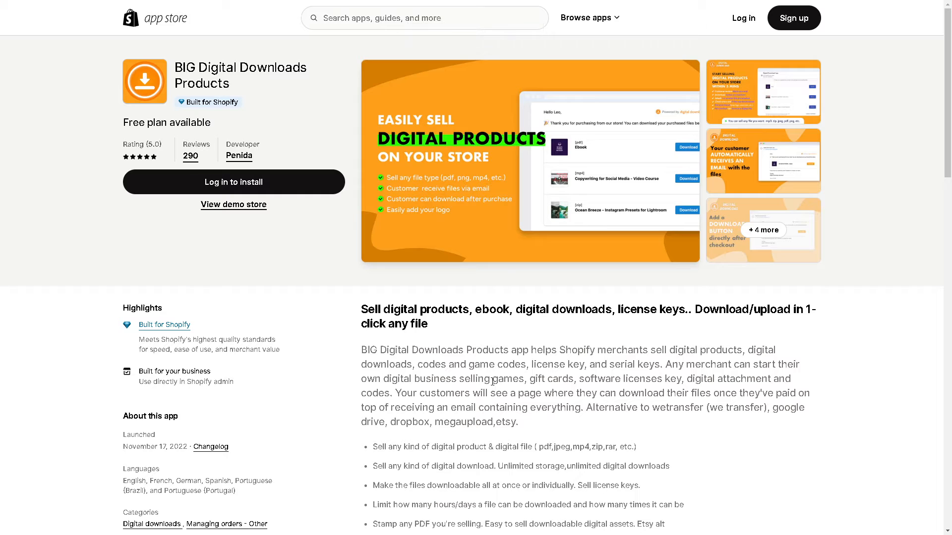
# Step: Examine the BIG Digital Downloads Products listing's feature bullets, pricing plans and merchant reviews
pyautogui.scroll(-2, 492, 381)
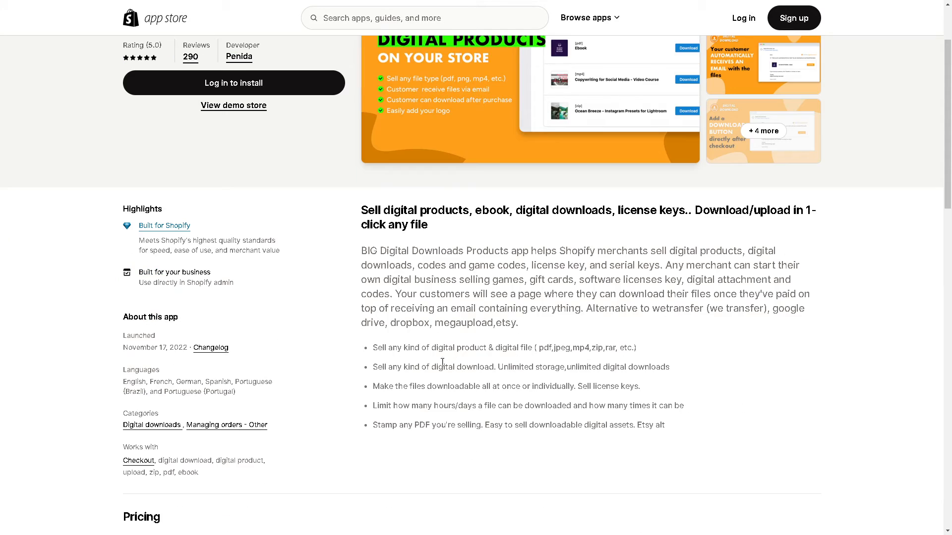
pyautogui.scroll(-1, 374, 350)
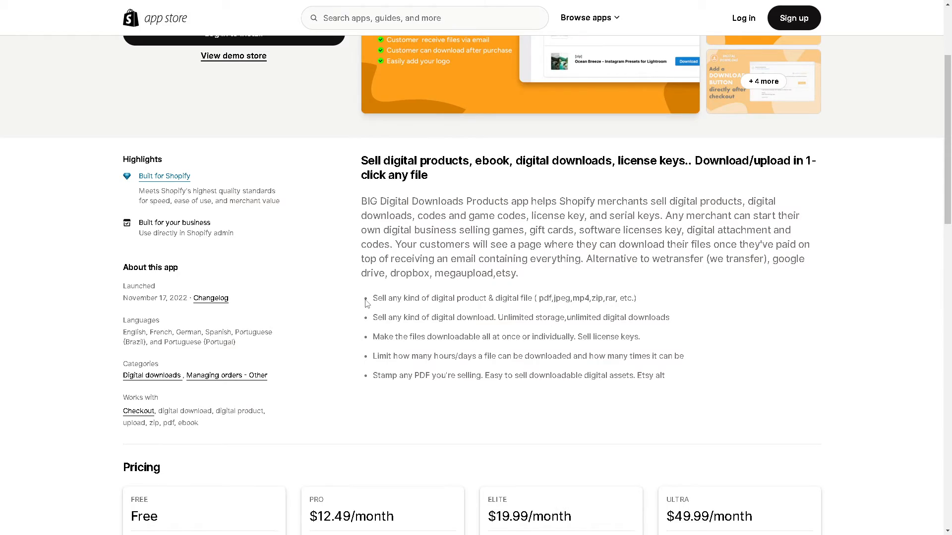
pyautogui.moveTo(372, 298); pyautogui.dragTo(674, 373)
pyautogui.scroll(-2, 148, 364)
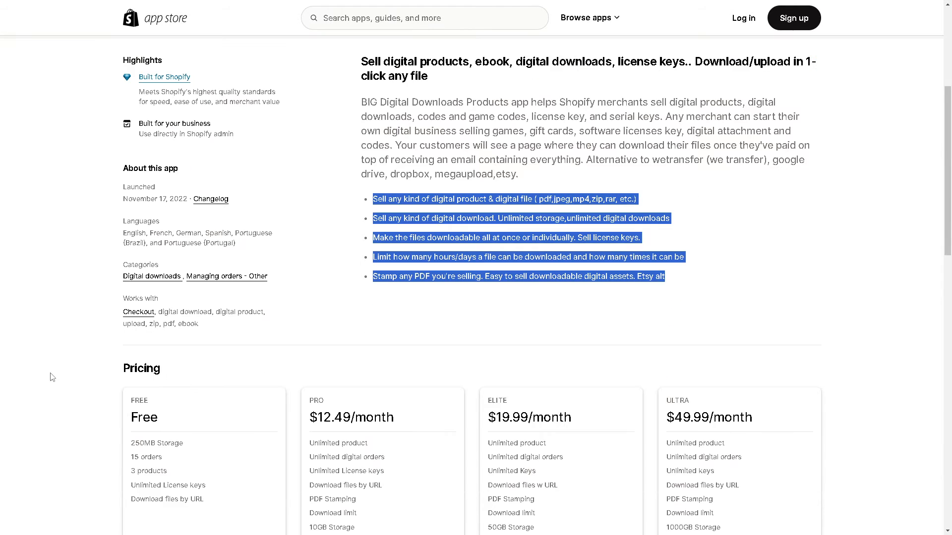
pyautogui.click(53, 378)
pyautogui.scroll(-2, 53, 378)
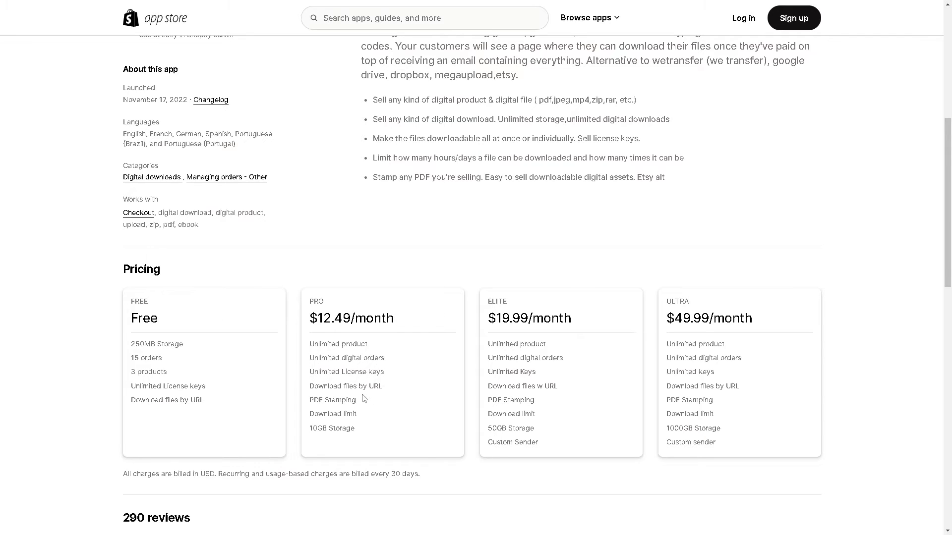
pyautogui.scroll(-2, 366, 399)
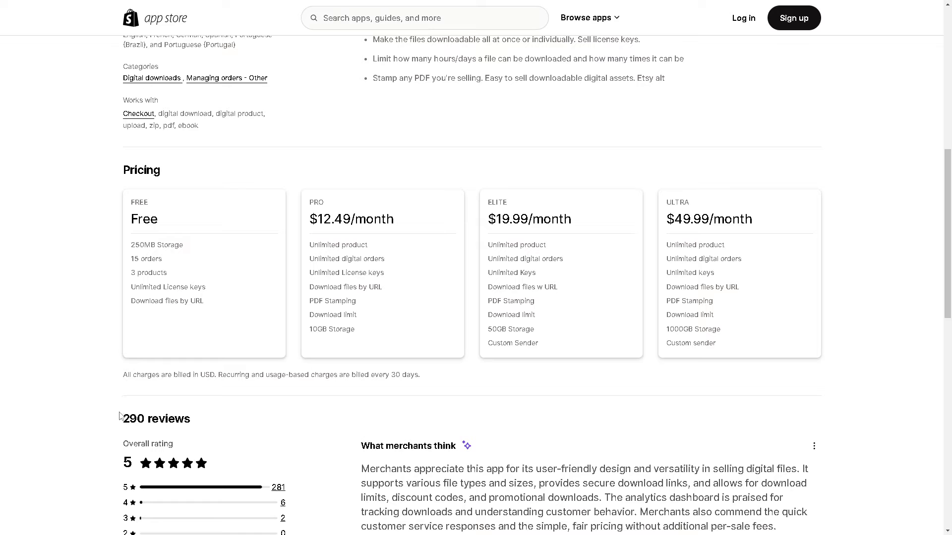
pyautogui.scroll(-3, 122, 419)
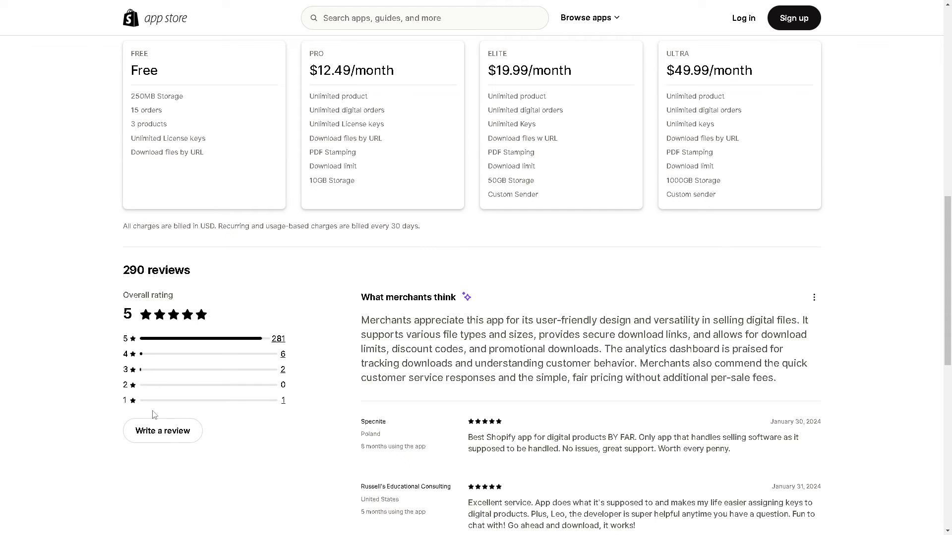
pyautogui.scroll(12, 65, 414)
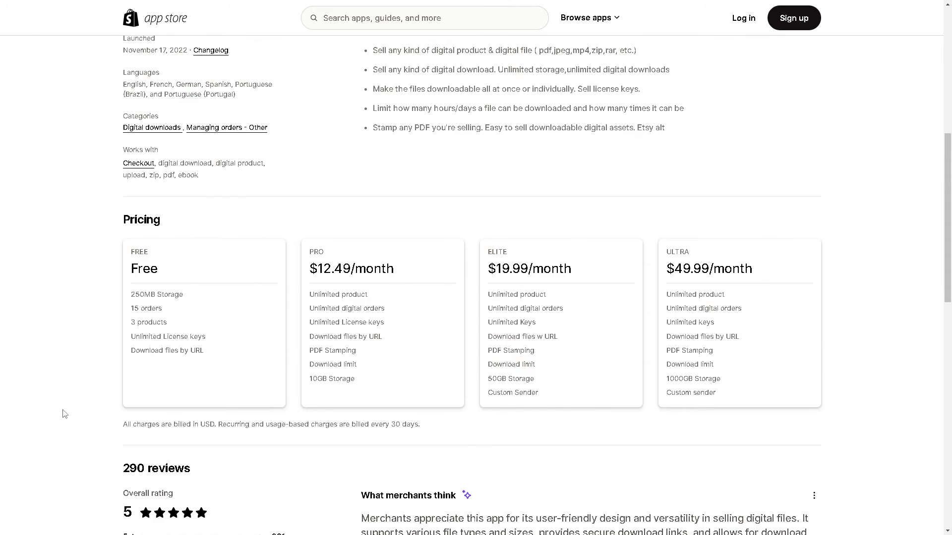
pyautogui.scroll(1, 64, 414)
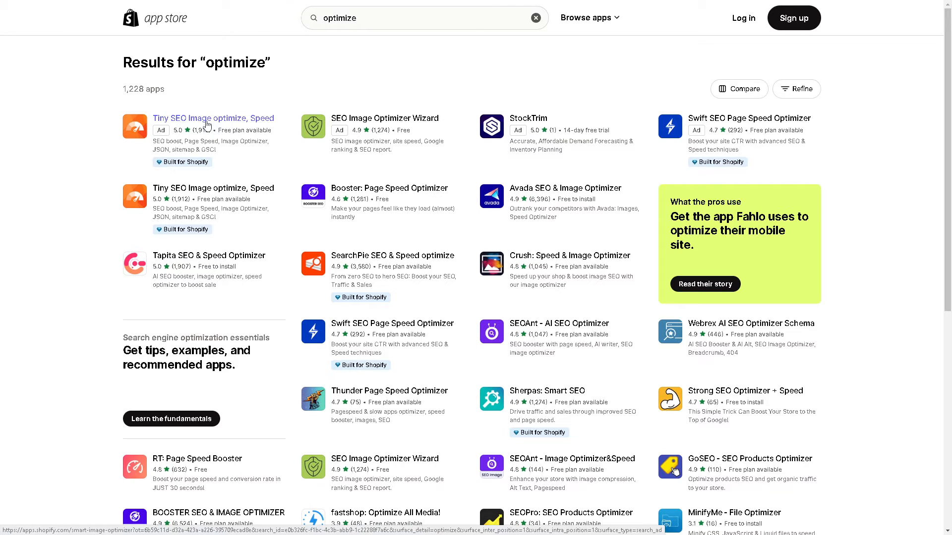
# Step: Open the Tiny SEO Image optimize, Speed app from the search results and look through the features on the TinyIMG website
pyautogui.click(207, 123)
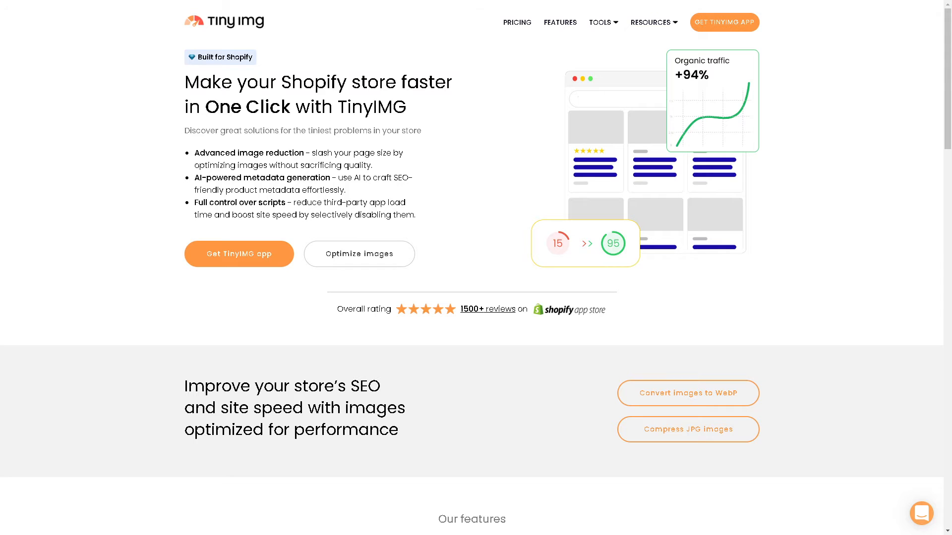
pyautogui.scroll(-2, 461, 239)
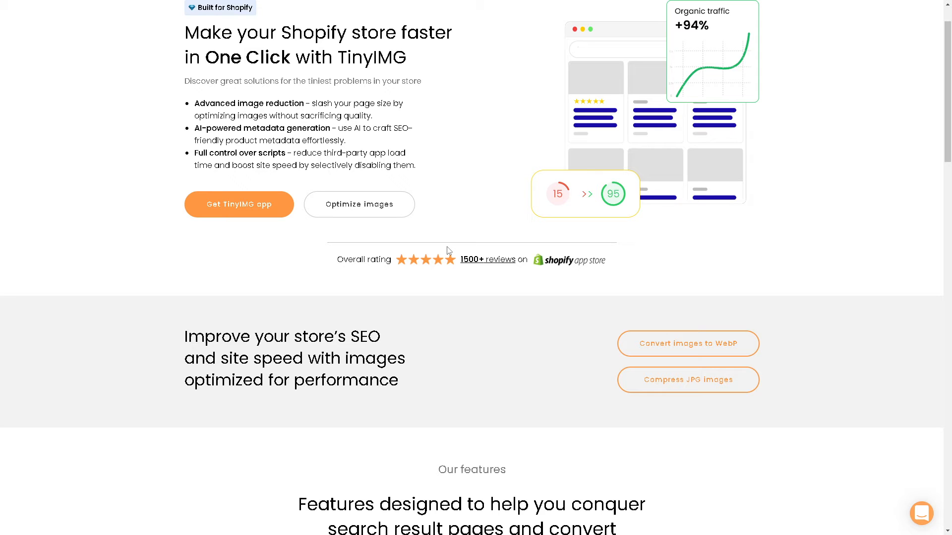
pyautogui.scroll(-6, 447, 251)
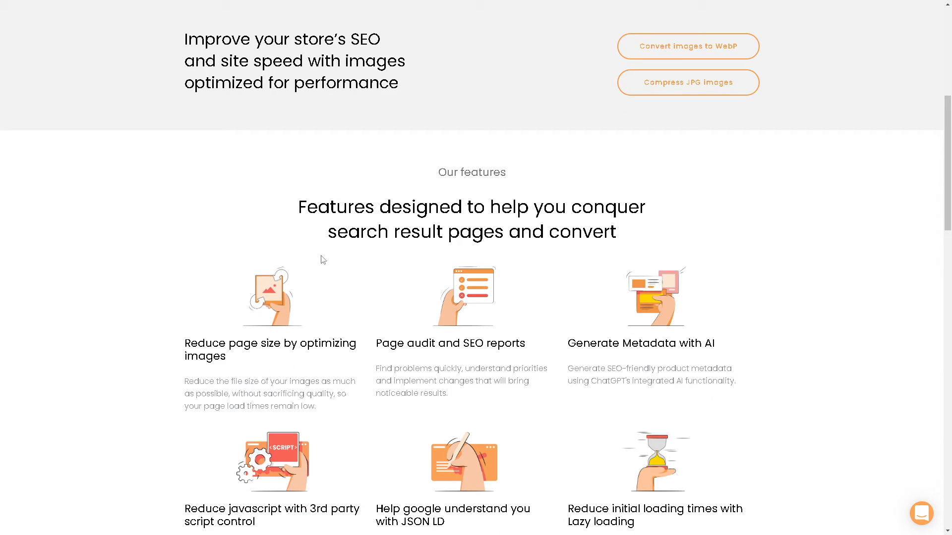
pyautogui.scroll(-4, 327, 262)
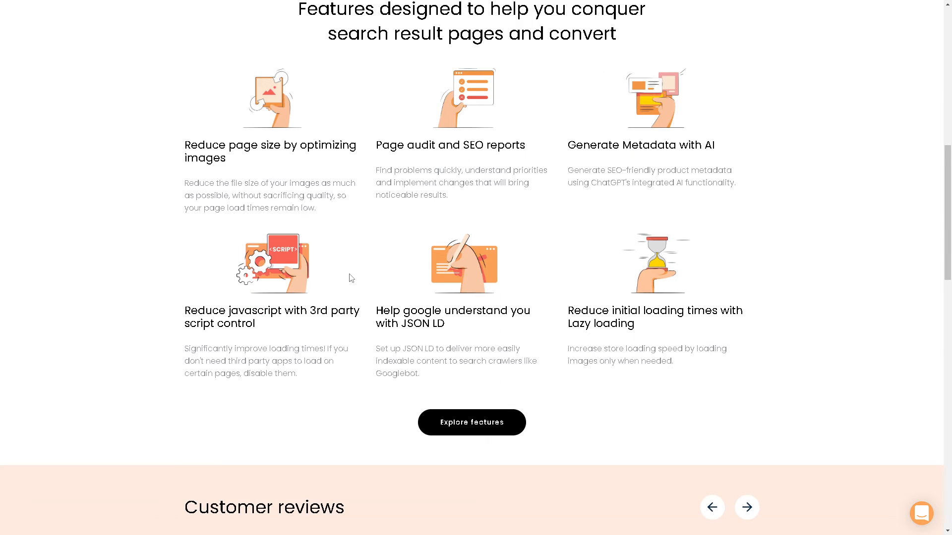
pyautogui.scroll(-2, 349, 278)
pyautogui.scroll(8, 348, 279)
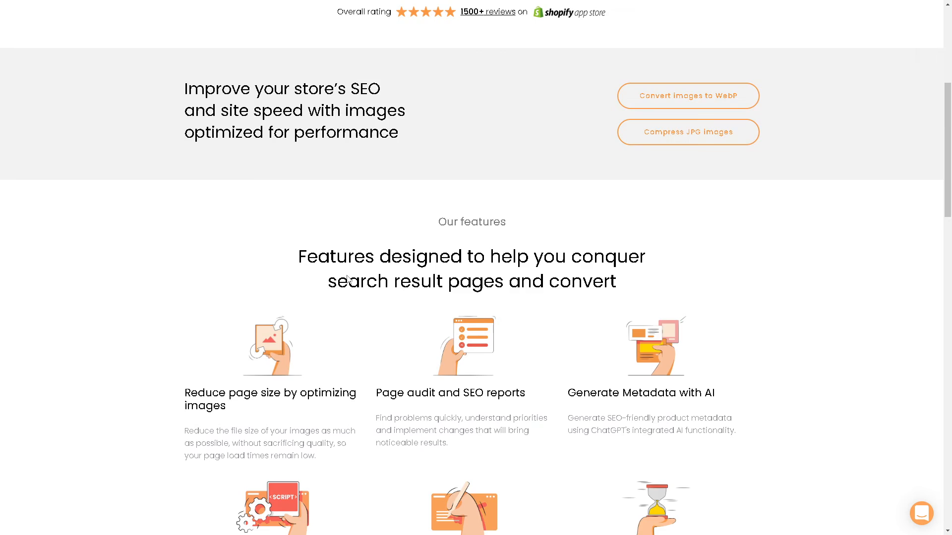
pyautogui.scroll(5, 349, 281)
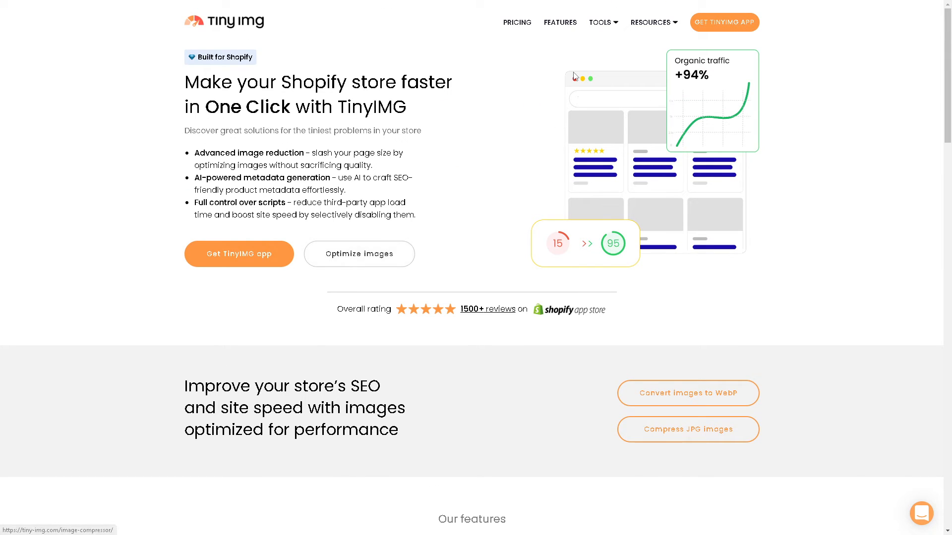
# Step: Open TinyIMG's pricing and examine what the Beginner, Advanced and Yearly plans include, the per-feature value table and the benefits
pyautogui.click(518, 23)
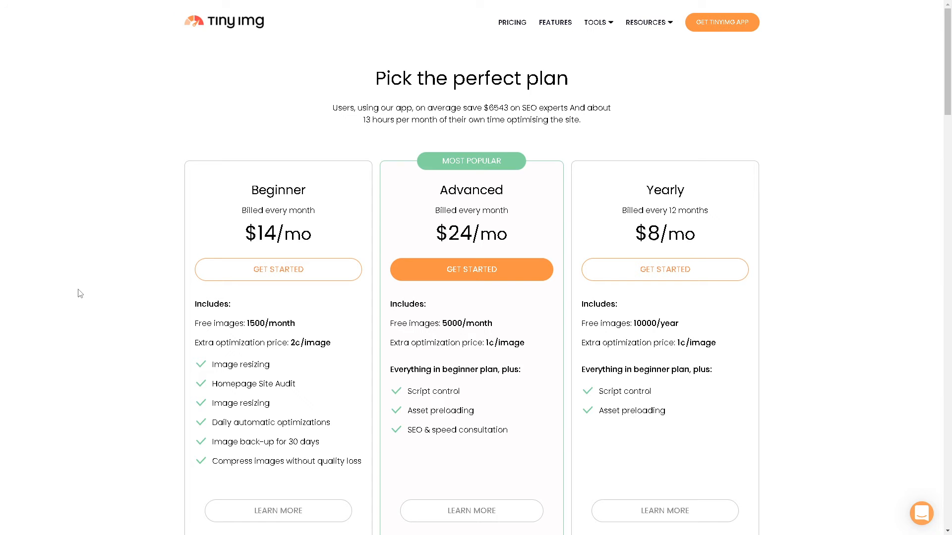
pyautogui.scroll(-2, 147, 278)
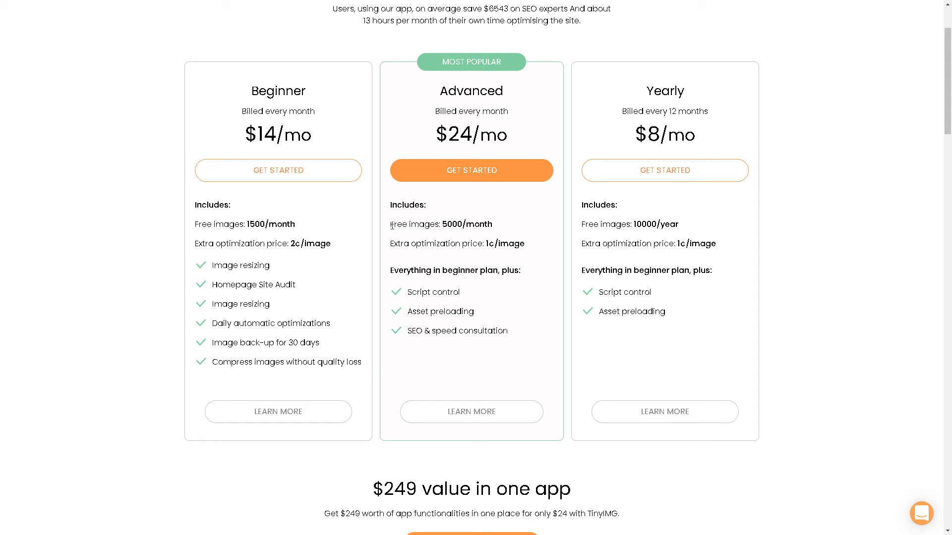
pyautogui.moveTo(391, 224); pyautogui.dragTo(525, 331)
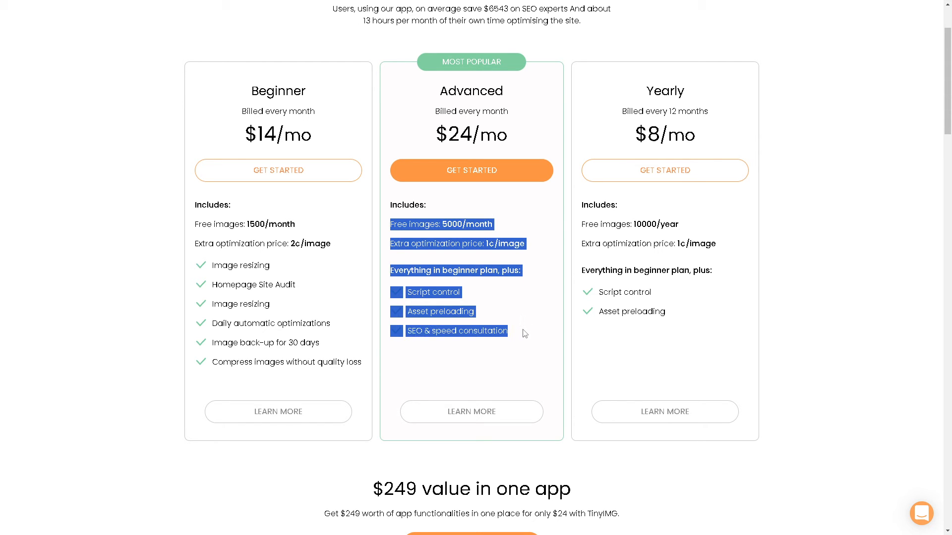
pyautogui.click(513, 305)
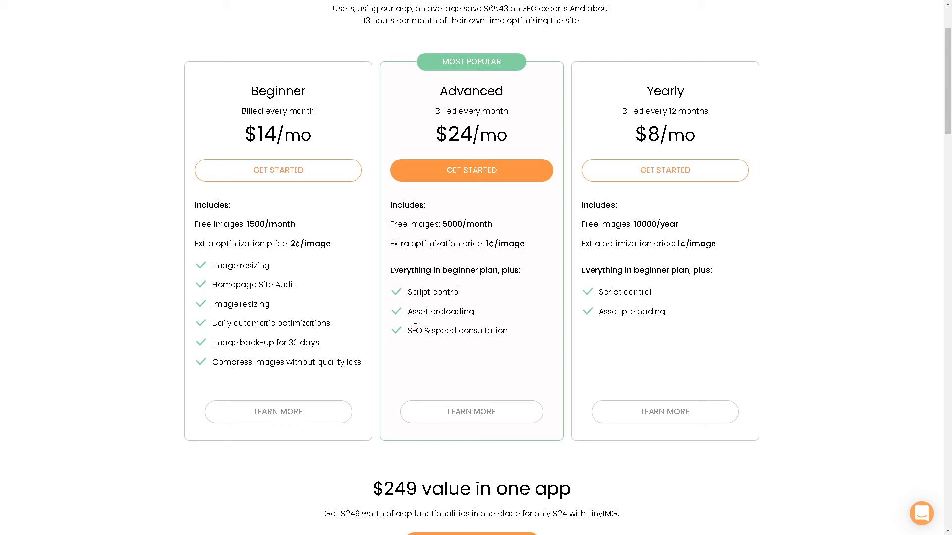
pyautogui.scroll(-9, 442, 331)
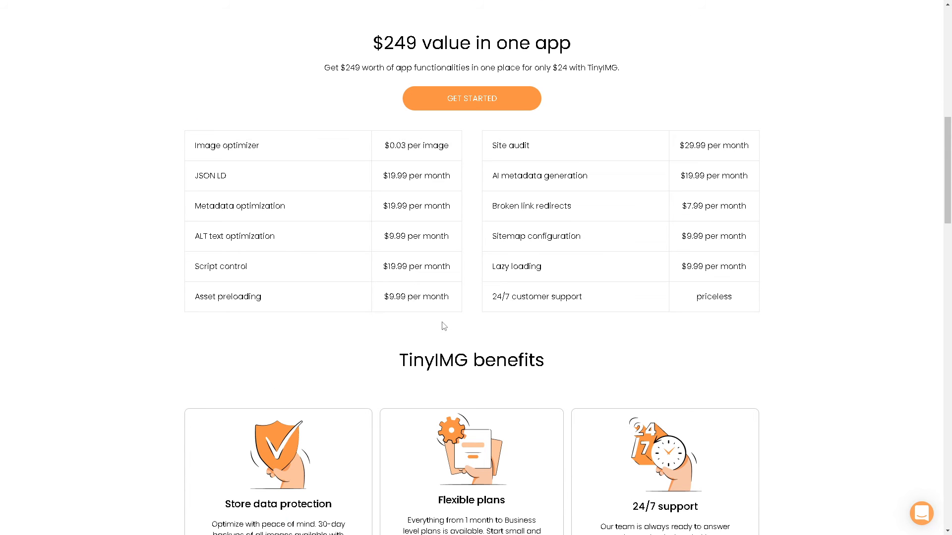
pyautogui.scroll(-5, 345, 322)
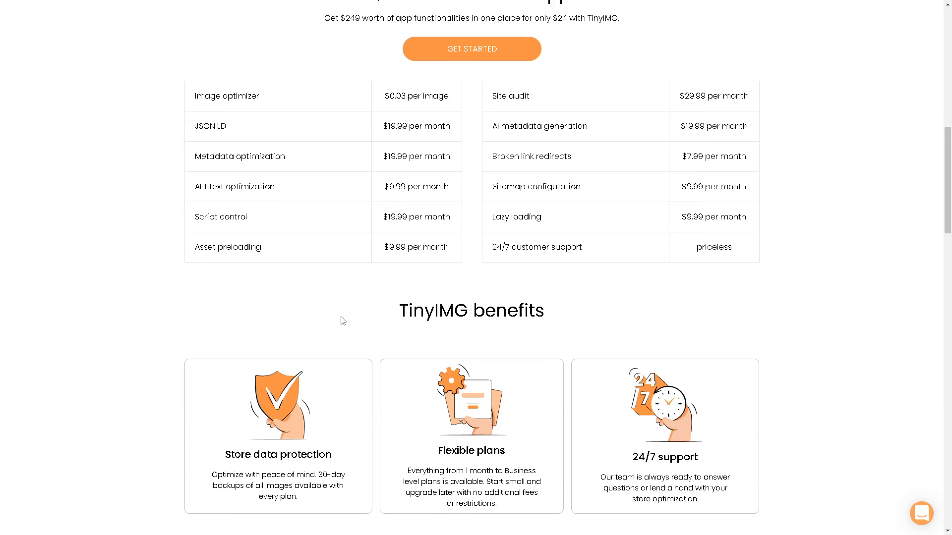
pyautogui.scroll(-2, 342, 321)
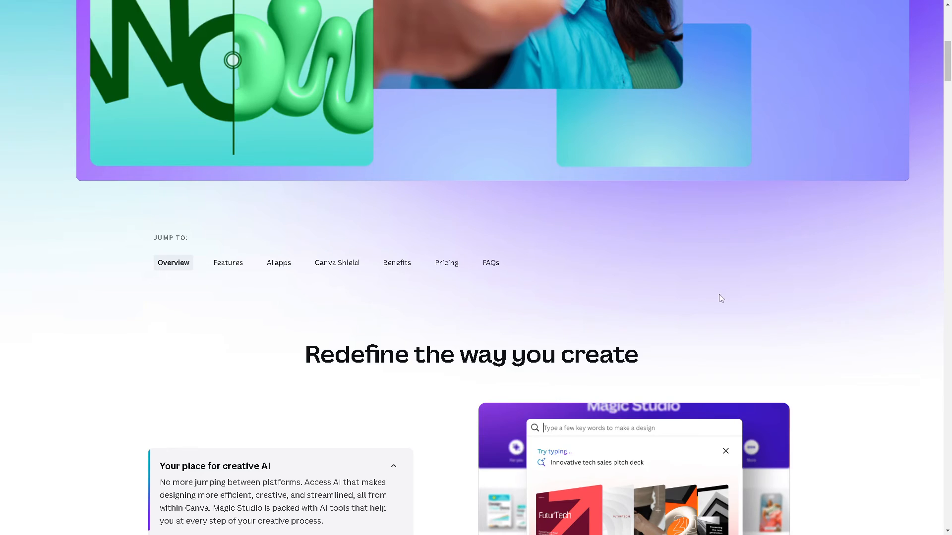
# Step: Switch to Canva's Magic Studio page and look through its introduction, creative AI overview and Magic Design section
pyautogui.scroll(-2, 500, 286)
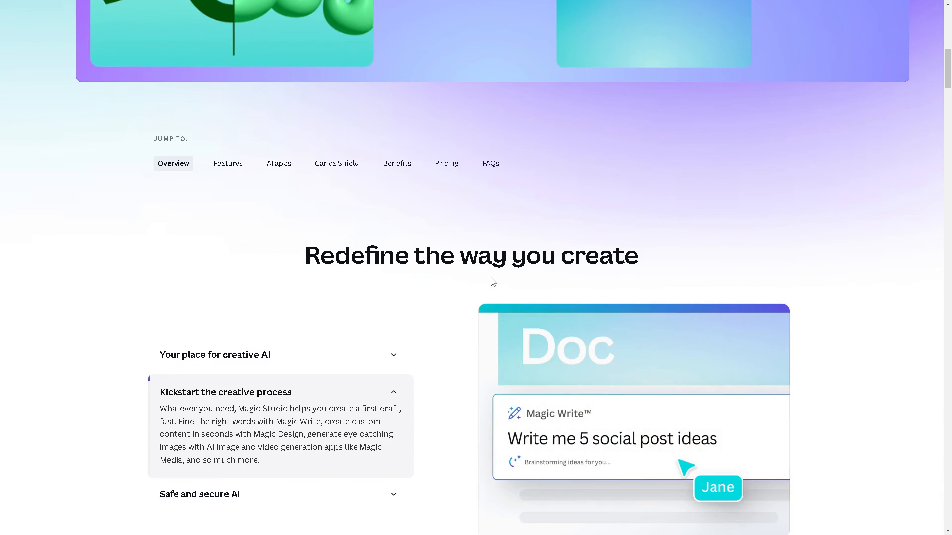
pyautogui.scroll(5, 503, 281)
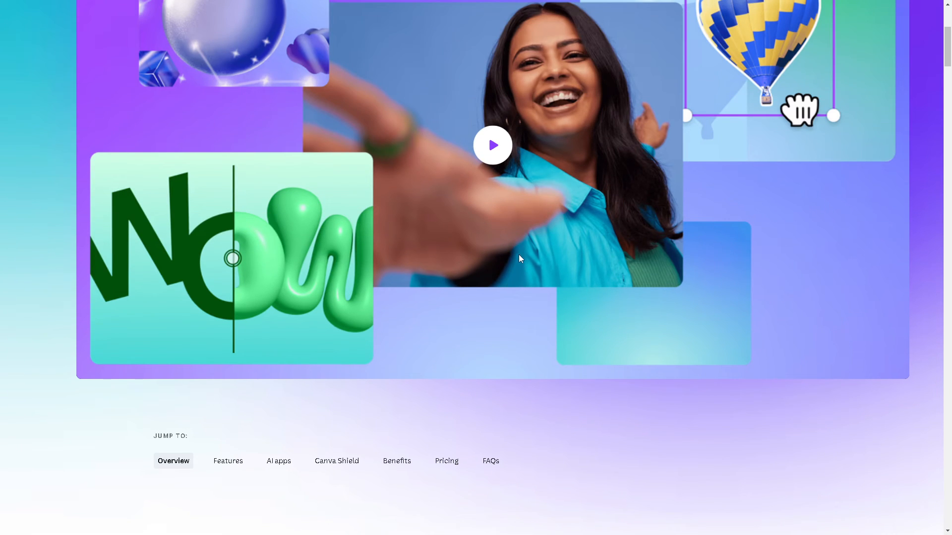
pyautogui.scroll(3, 520, 258)
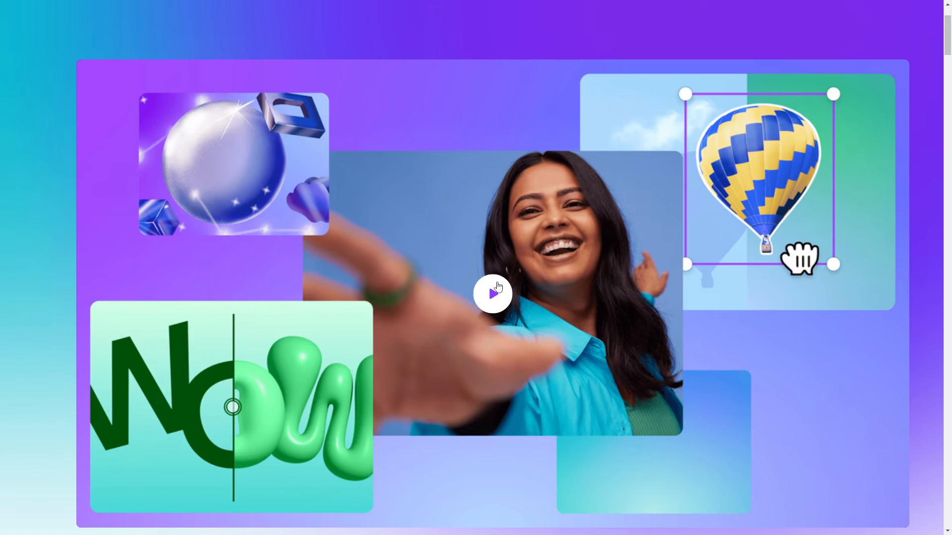
pyautogui.scroll(5, 498, 286)
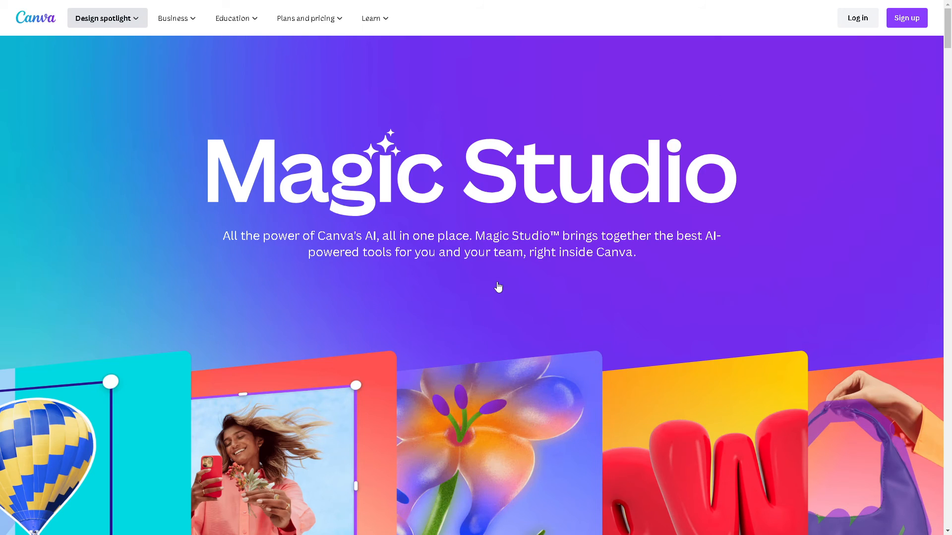
pyautogui.scroll(-3, 498, 286)
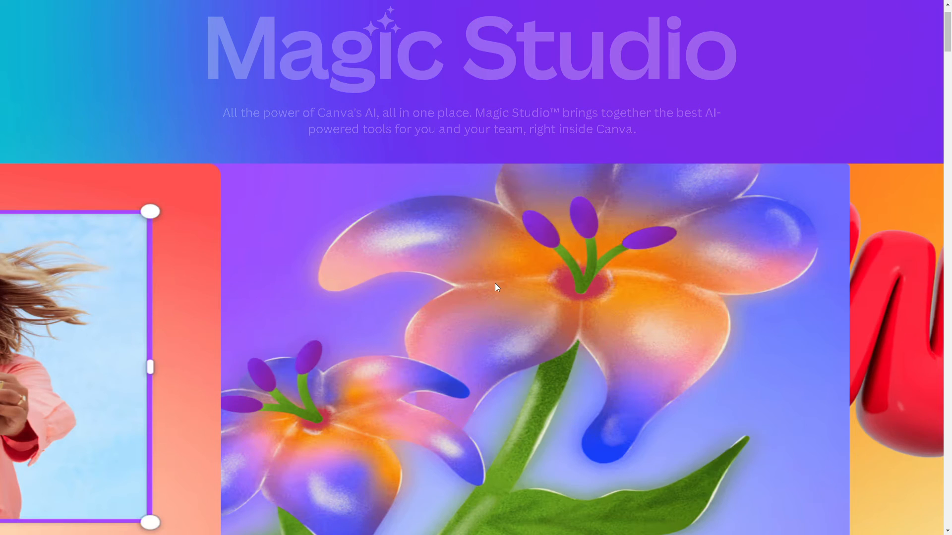
pyautogui.scroll(-5, 490, 287)
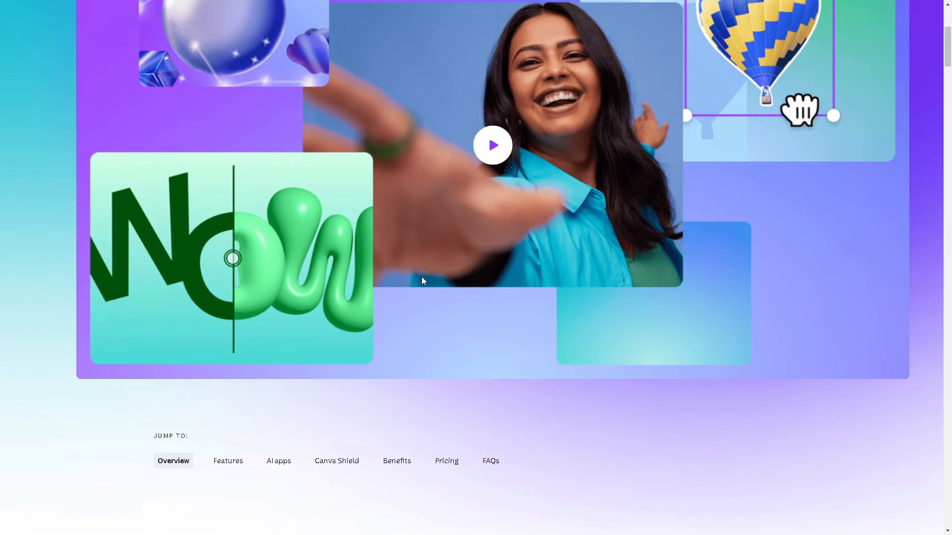
pyautogui.scroll(-5, 421, 277)
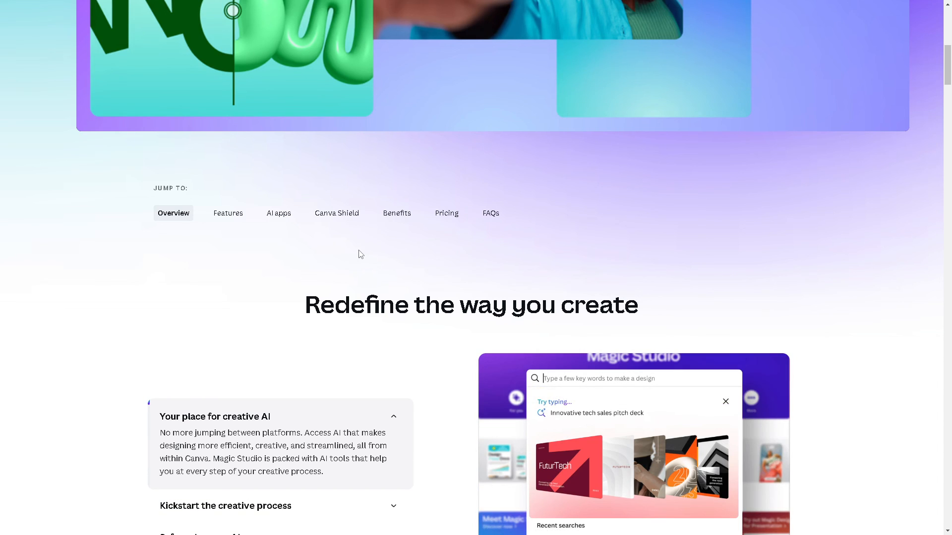
pyautogui.scroll(-2, 372, 258)
pyautogui.scroll(-2, 381, 264)
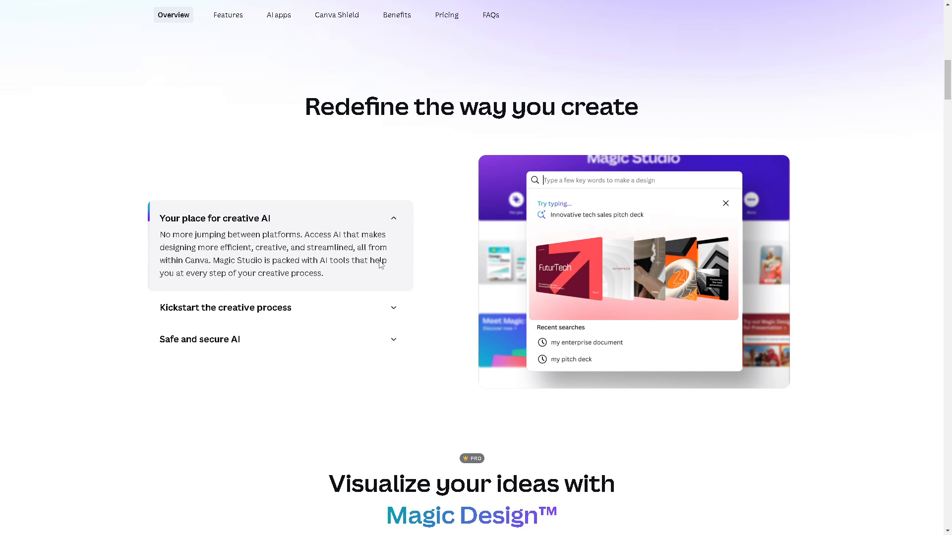
pyautogui.scroll(-8, 381, 264)
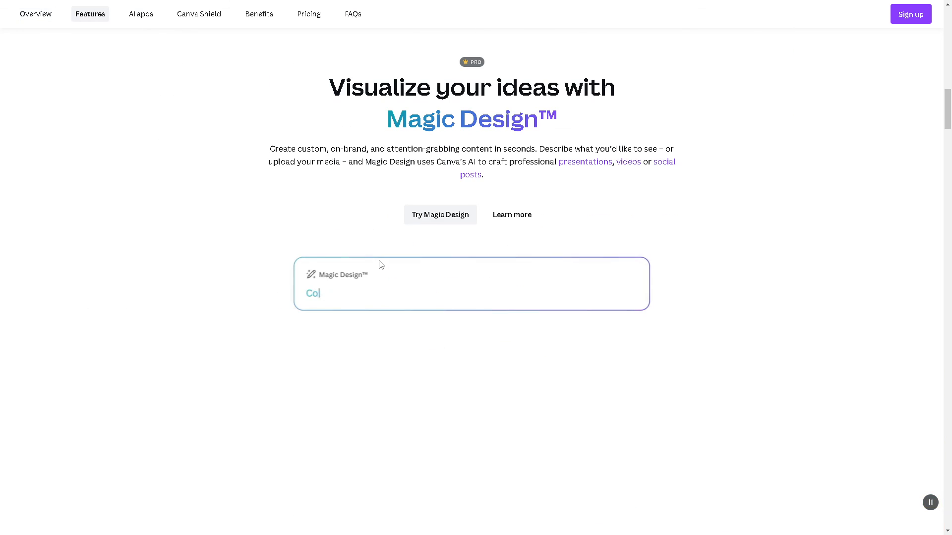